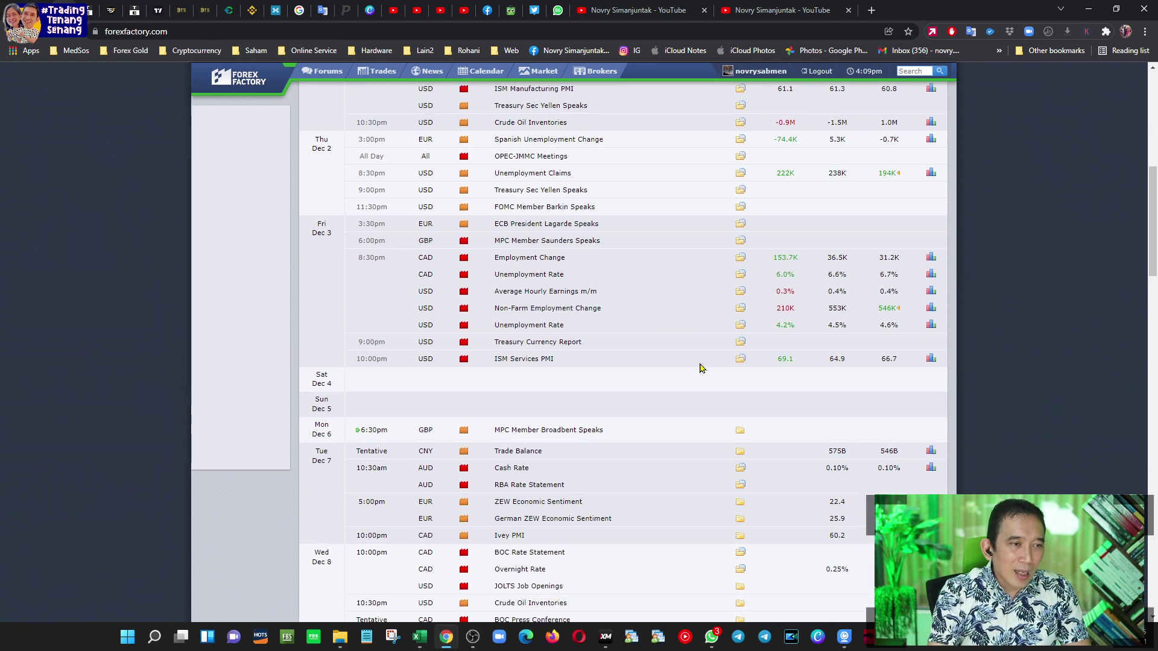
Filter the economic calendar to GBP and JPY events only, excluding AUD, CAD, CHF, CNY, EUR, NZD and USD.
scroll(701, 368, down, 2)
scroll(701, 368, up, 15)
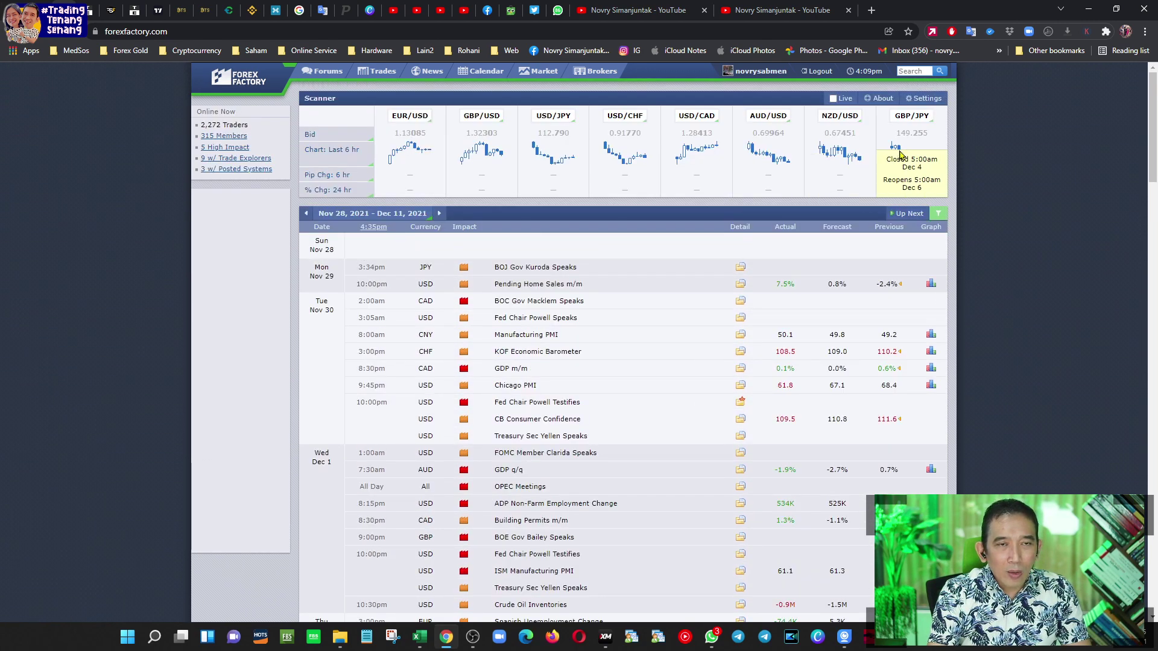
click(939, 216)
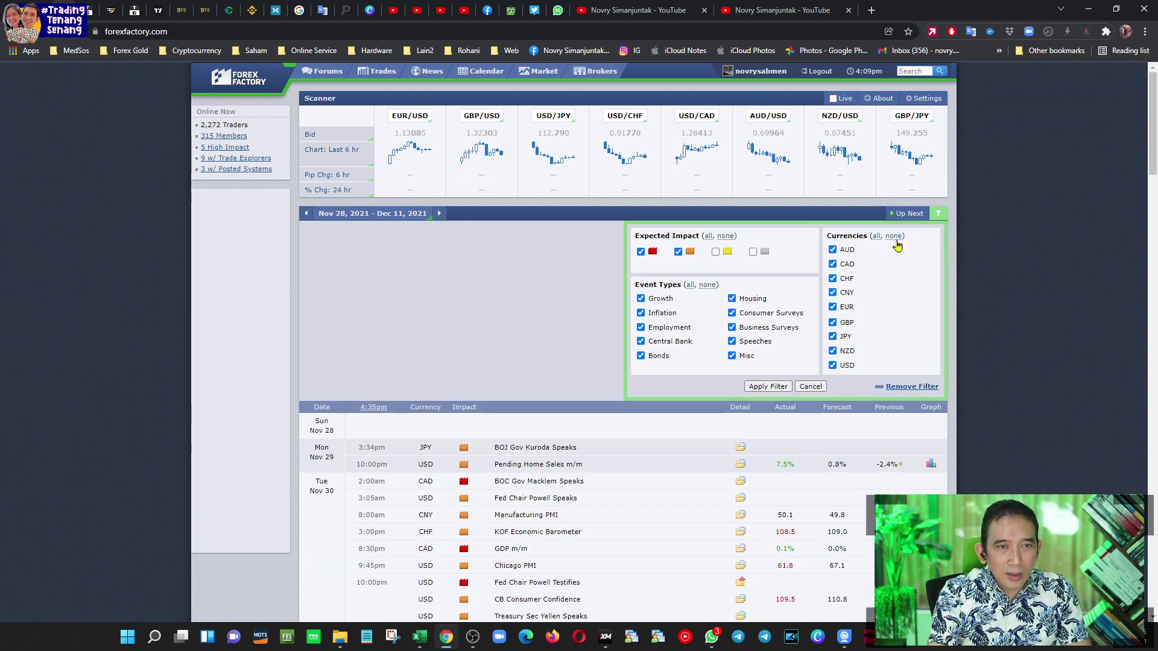
click(833, 250)
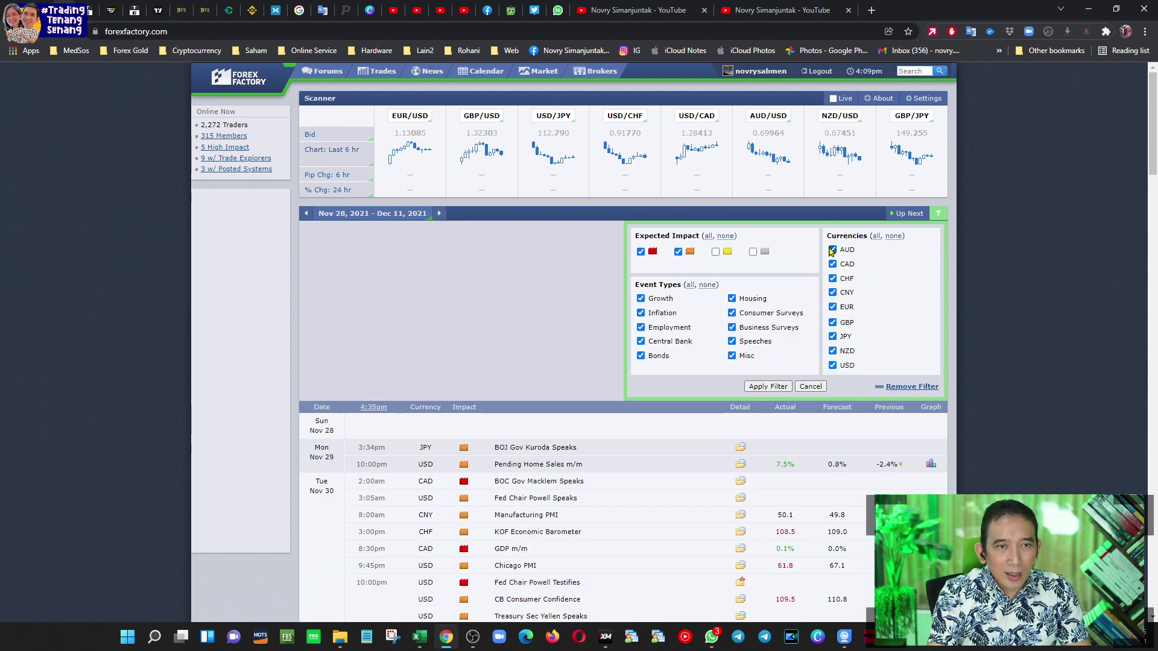
click(834, 265)
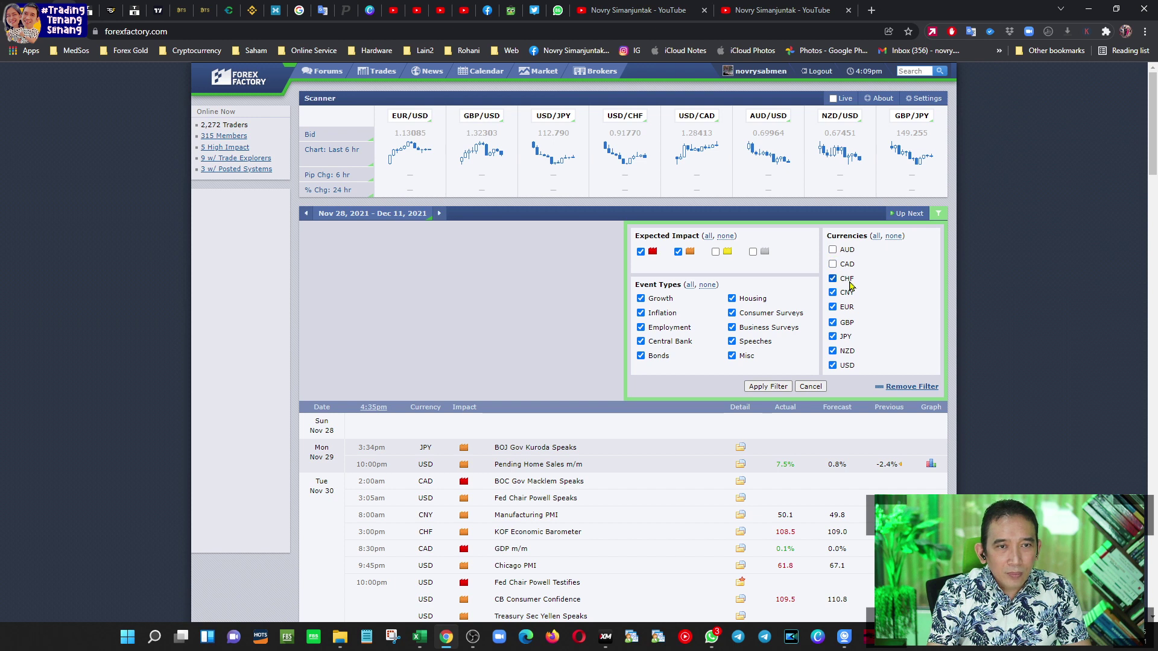
click(833, 293)
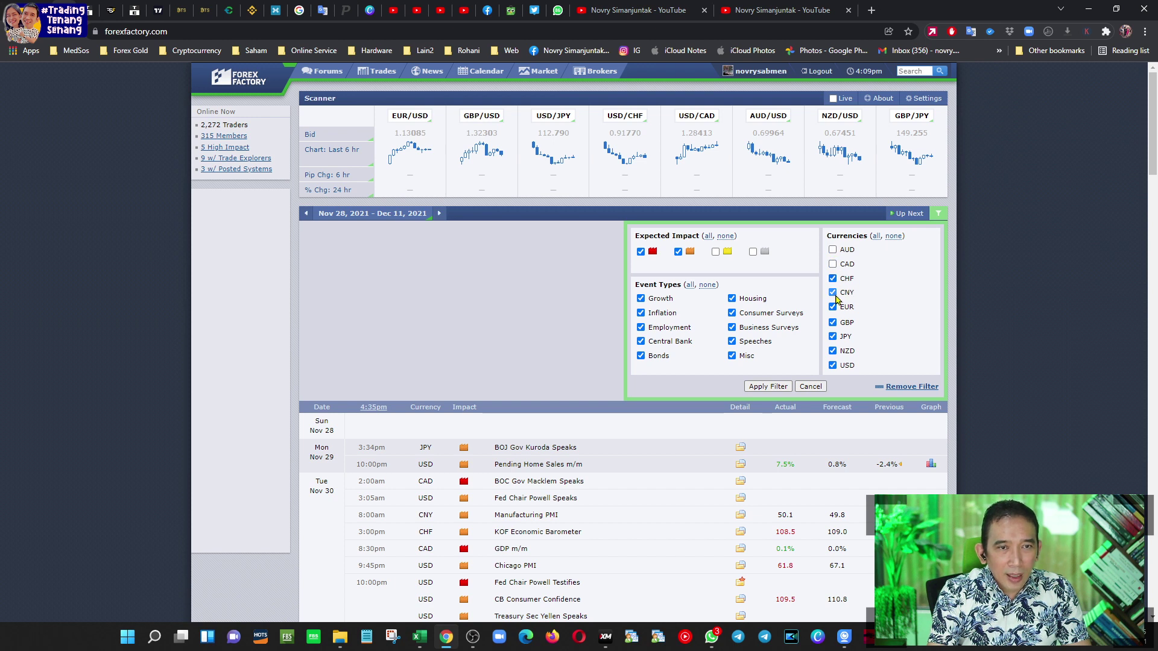
click(833, 278)
click(833, 307)
click(833, 351)
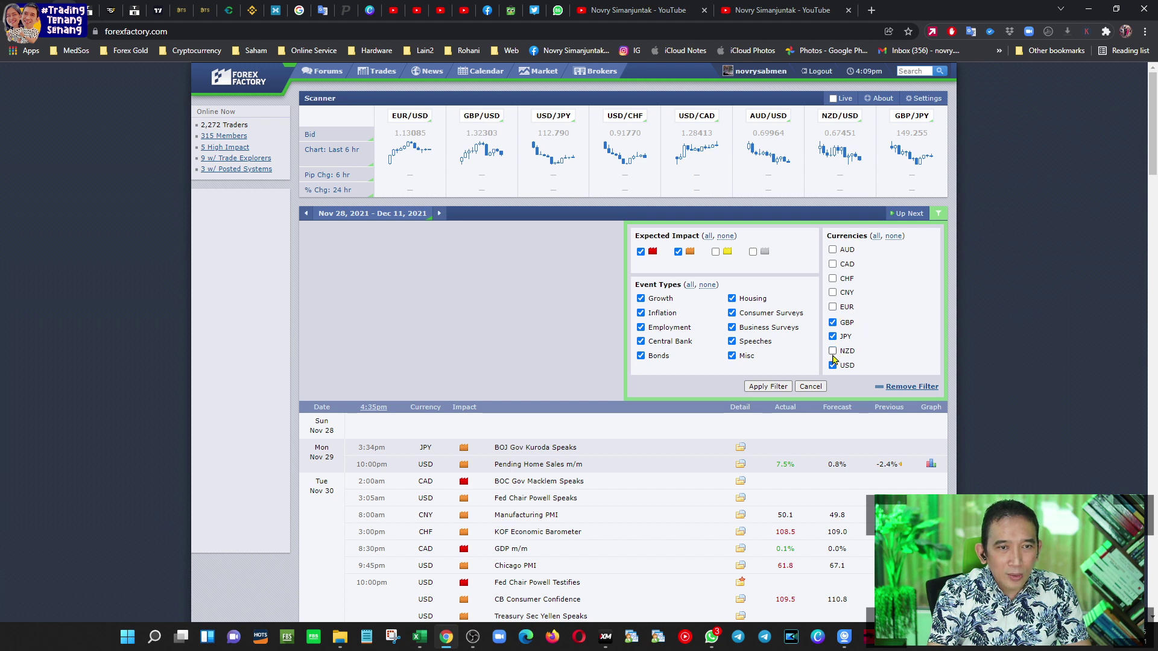
click(833, 365)
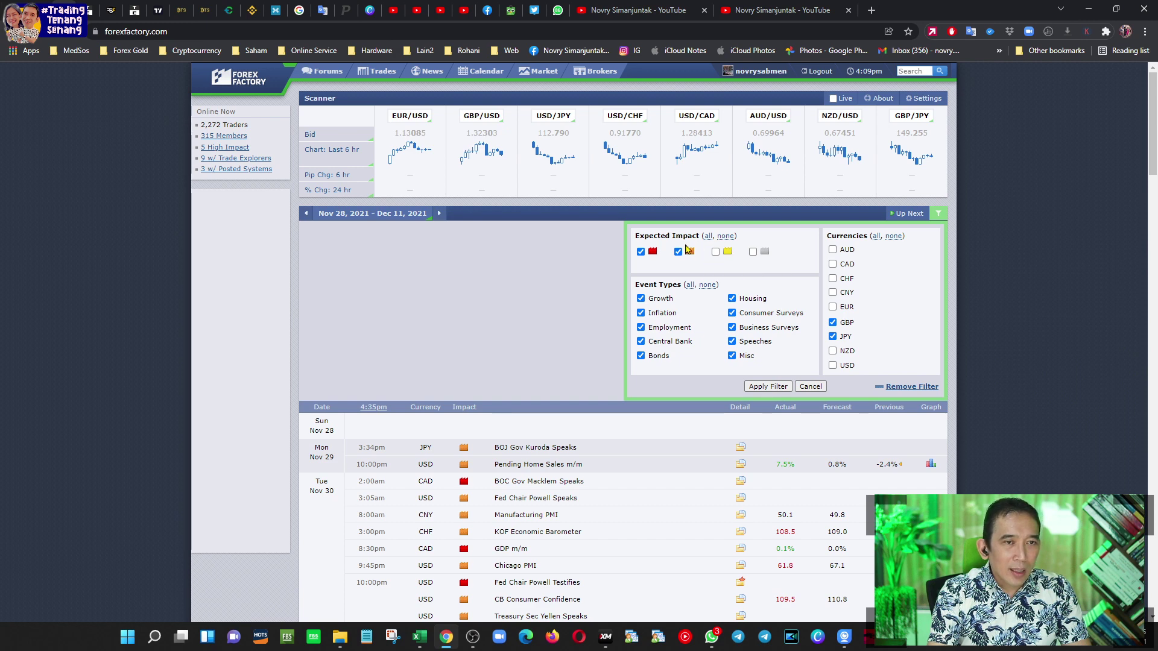
click(780, 390)
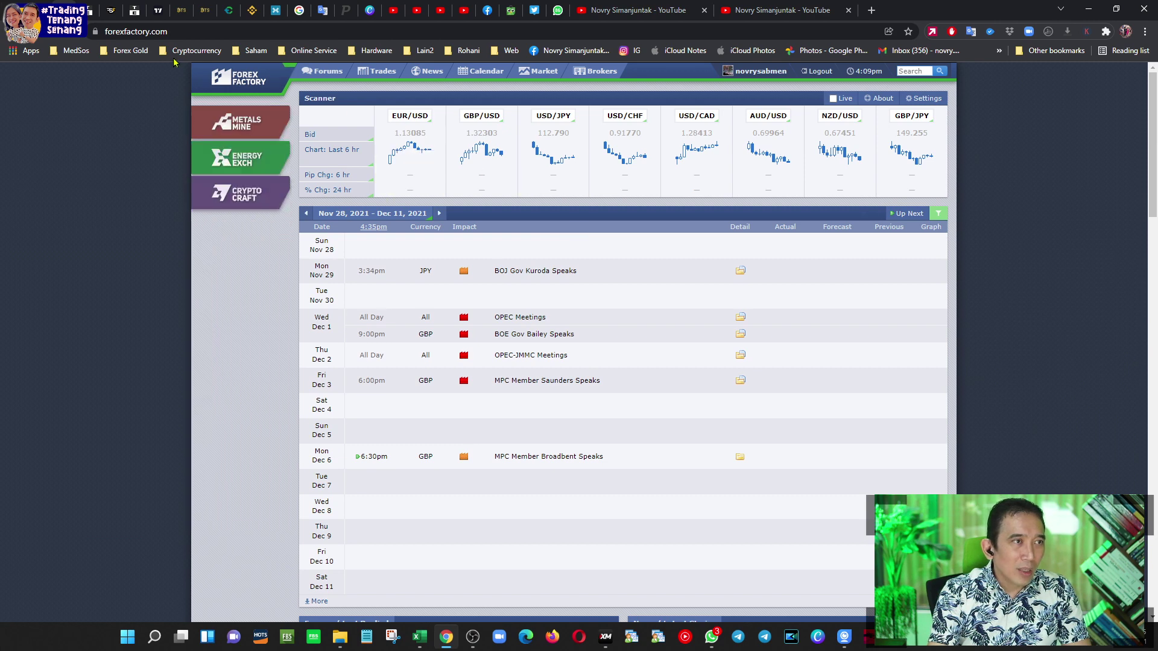
Look over the country indicators list and the economic calendar on Trading Economics, and return to the Forex Factory calendar.
click(133, 10)
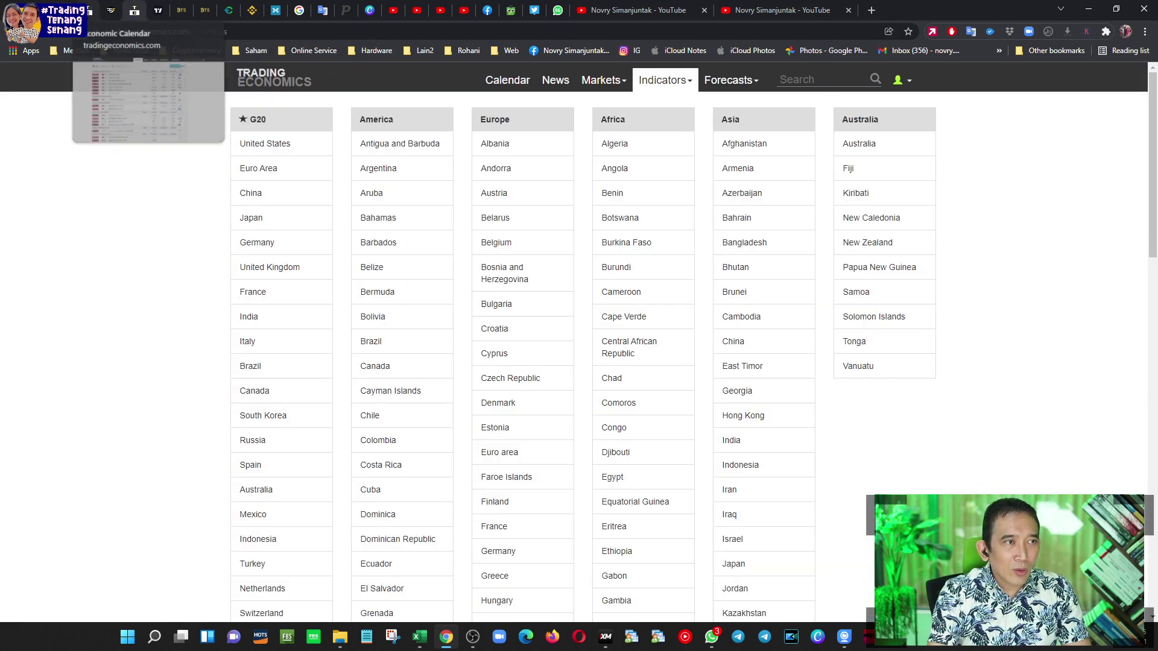
click(90, 11)
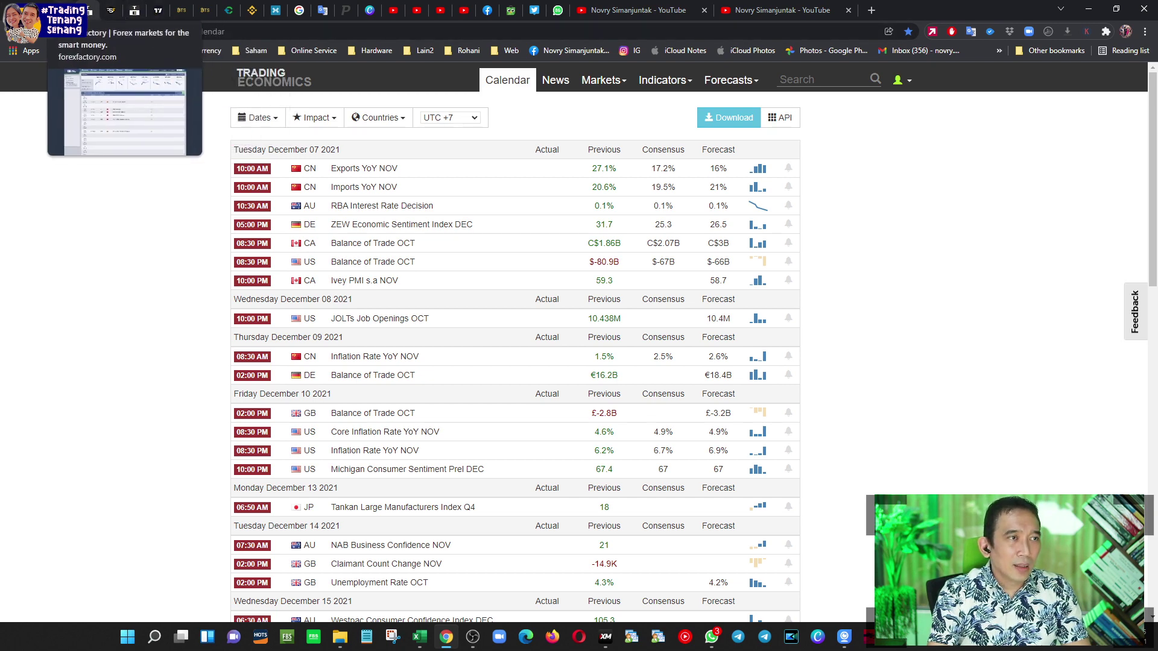
click(111, 10)
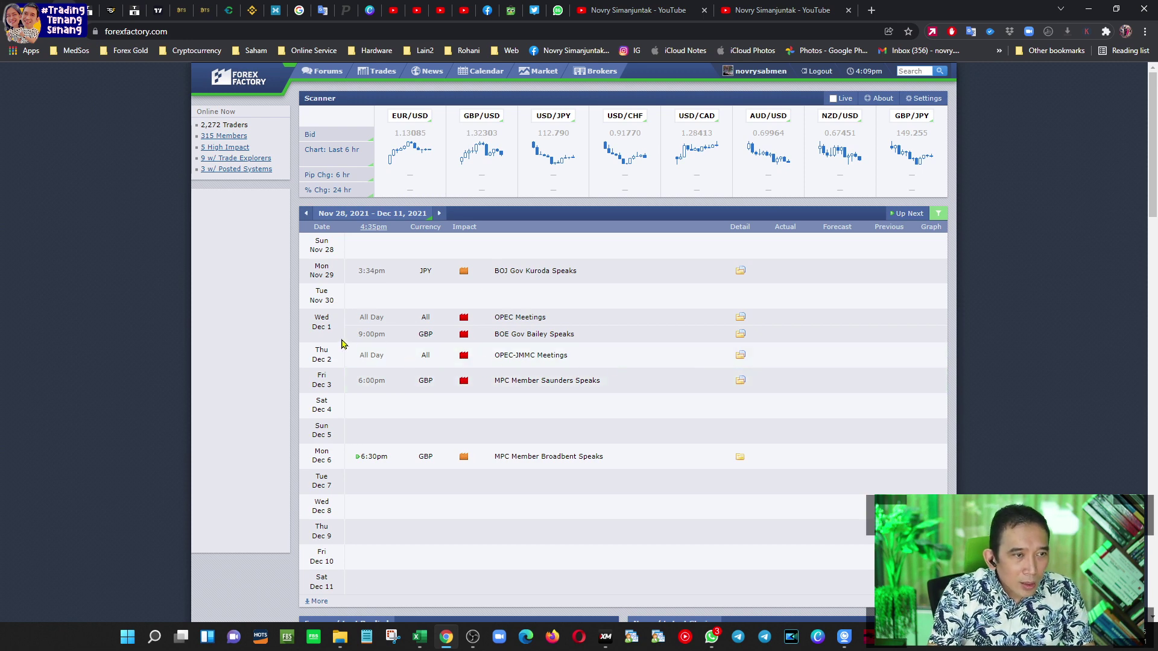
Extend the Forex Factory calendar by another week, through Dec 18, 2021, and review its GBP and JPY events.
scroll(341, 344, down, 5)
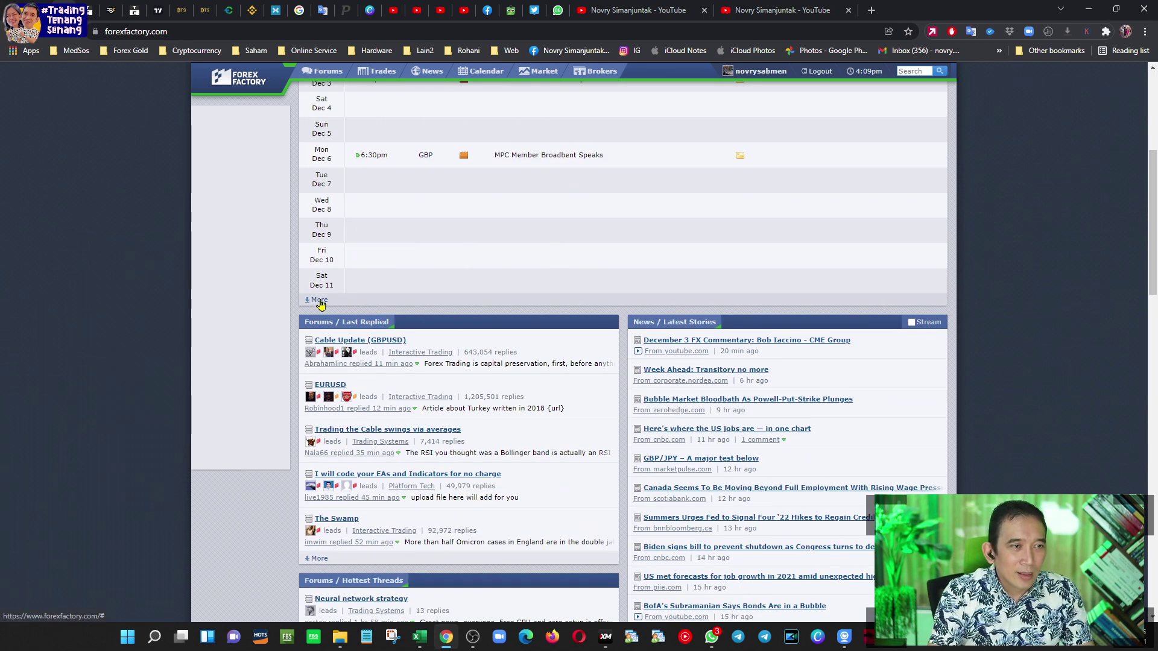
click(318, 301)
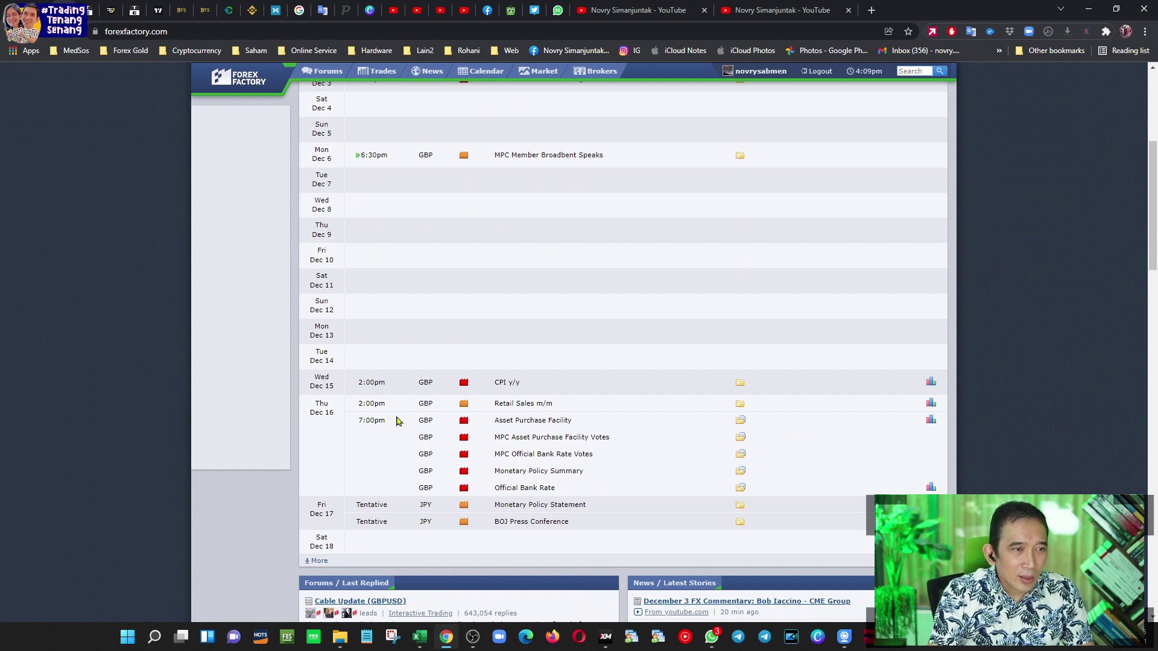
scroll(474, 371, up, 3)
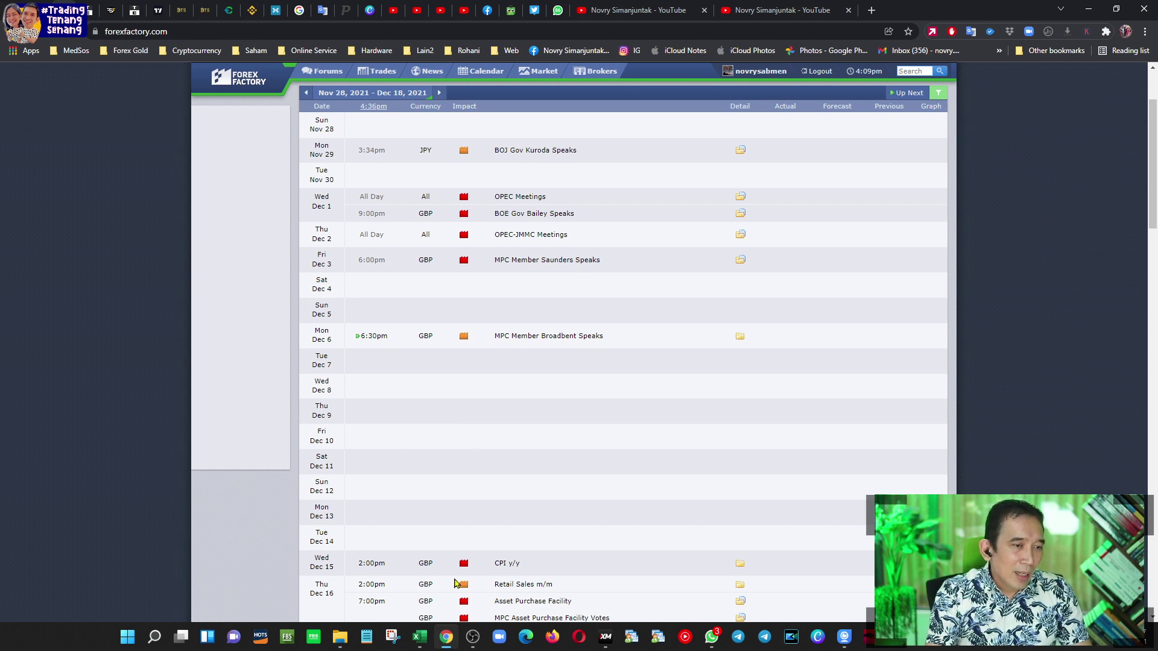
Switch to the COT workbook in Excel and examine the latest non-commercial positions in the COT JPY and COT GBP tables.
click(428, 643)
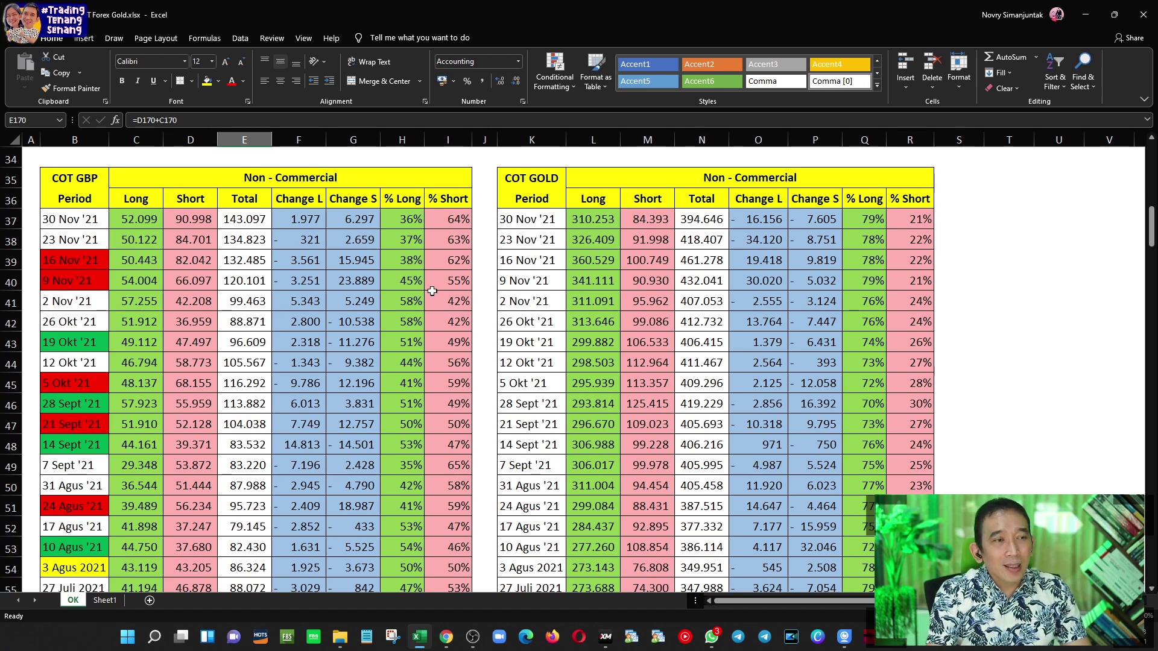
scroll(432, 291, down, 8)
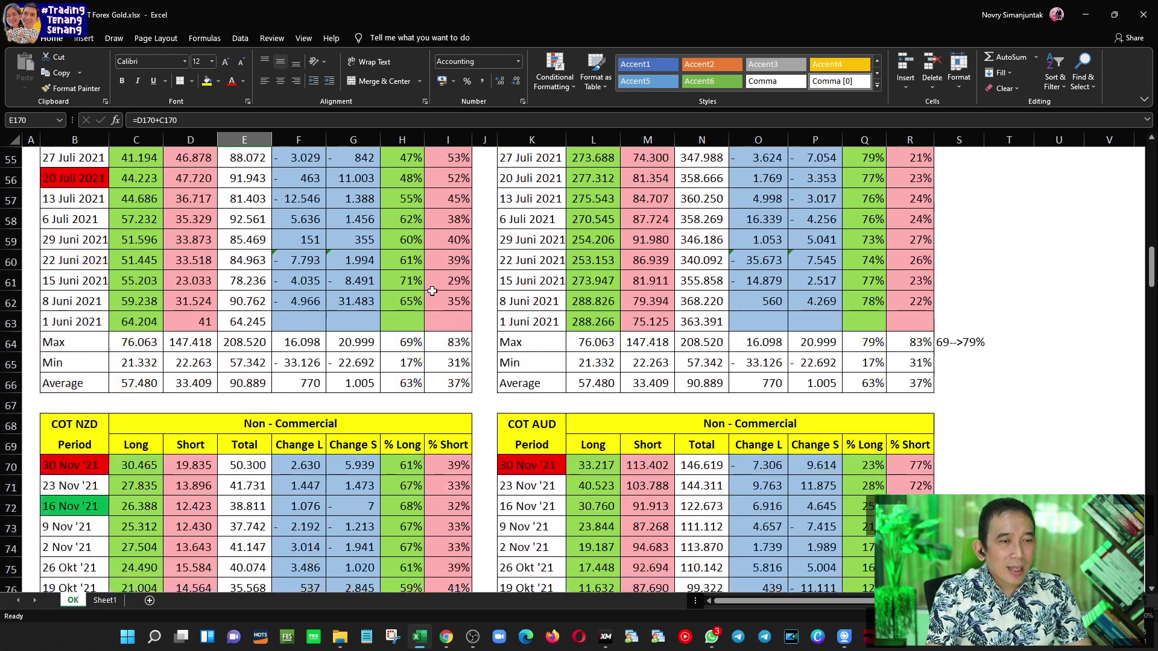
scroll(433, 292, down, 13)
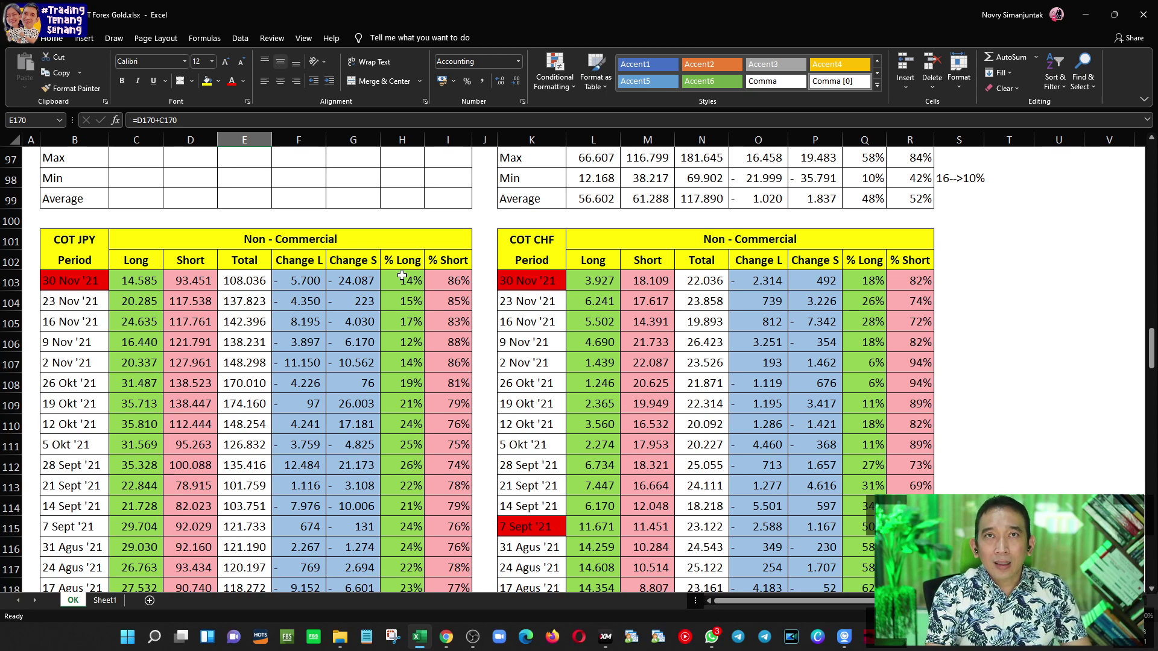
scroll(362, 279, up, 3)
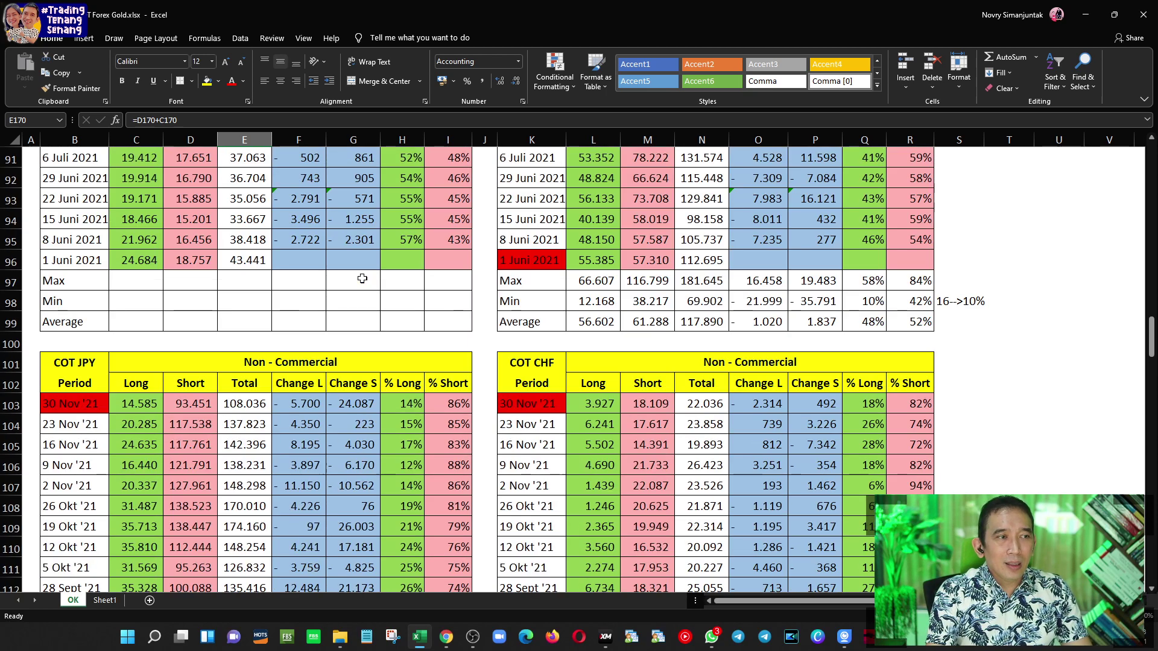
scroll(362, 278, up, 3)
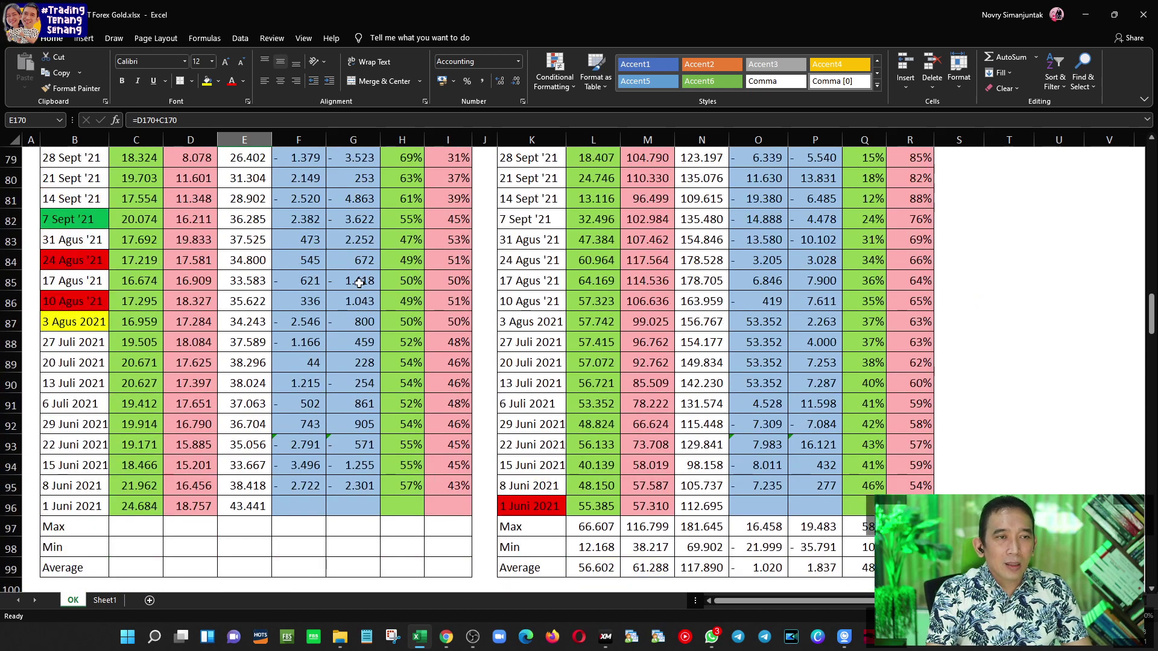
scroll(359, 283, up, 5)
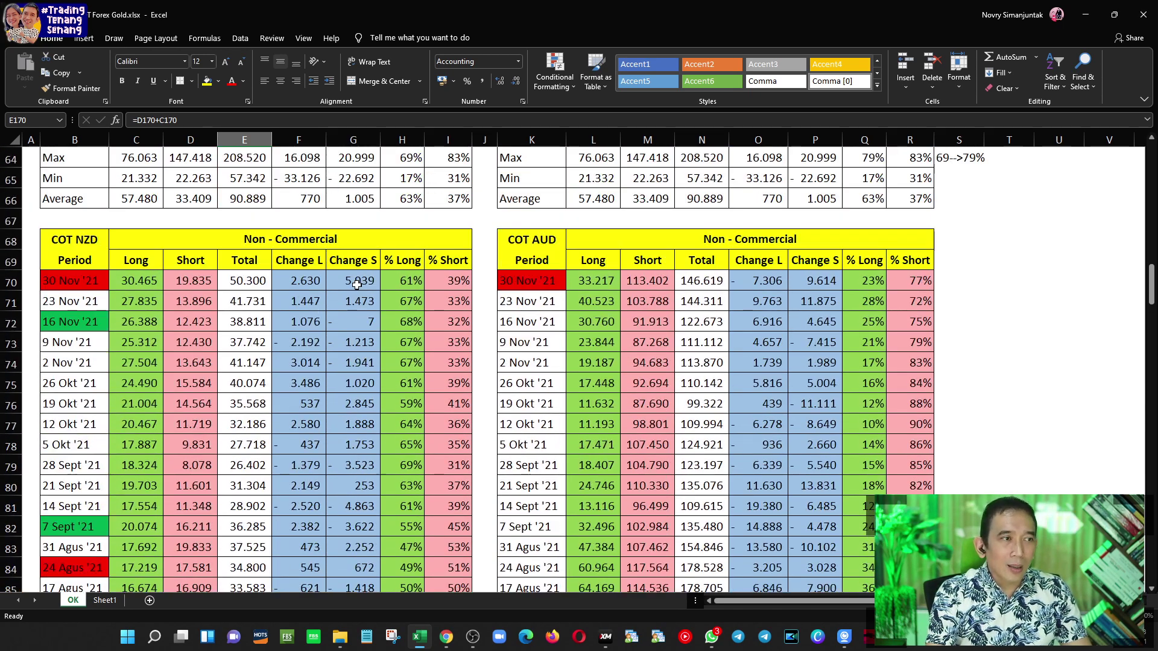
scroll(356, 285, up, 9)
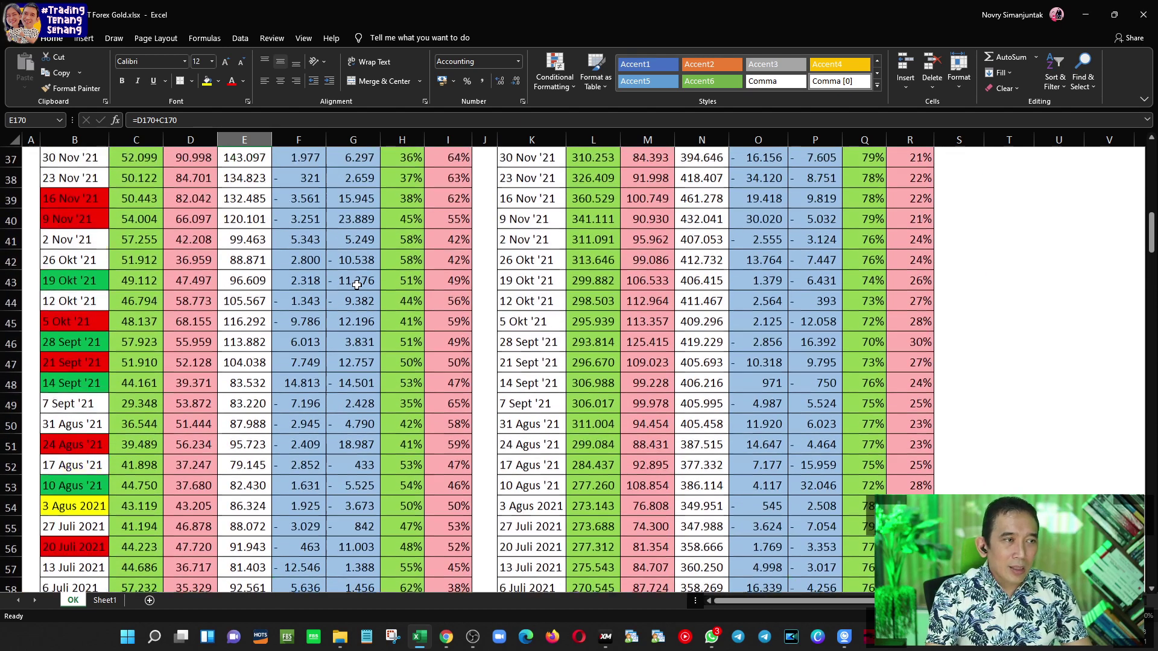
scroll(356, 285, up, 3)
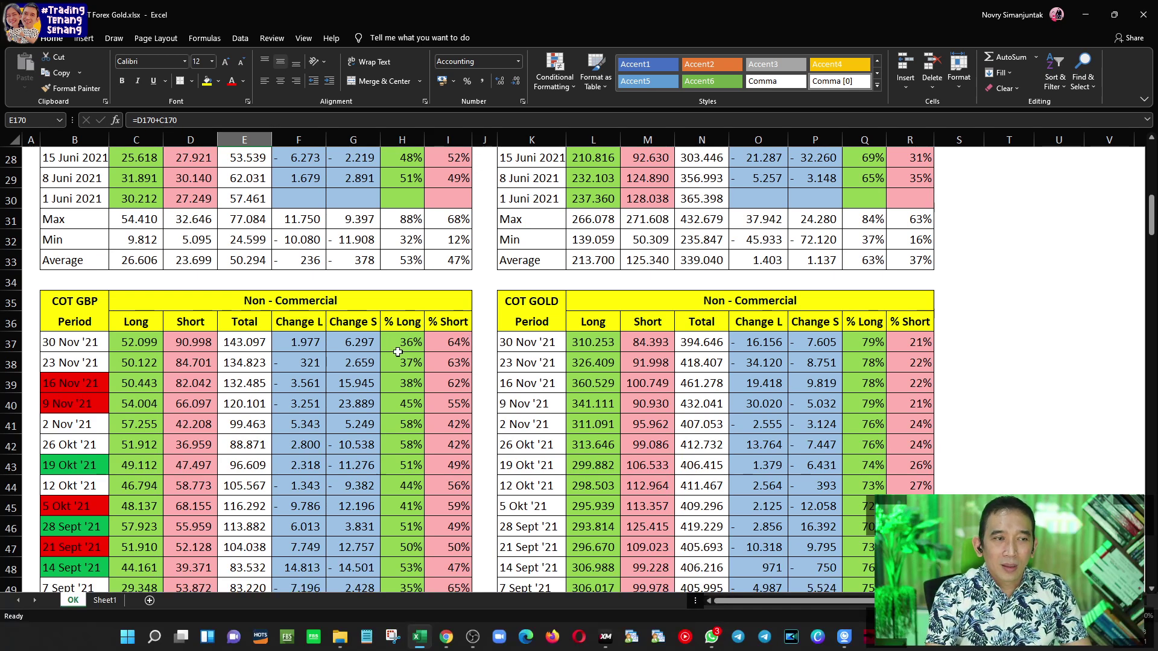
Compare the 30 Nov '21 long and short percentages in the COT JPY table with its history and Max, Min and Average rows.
scroll(415, 349, down, 4)
scroll(415, 349, down, 15)
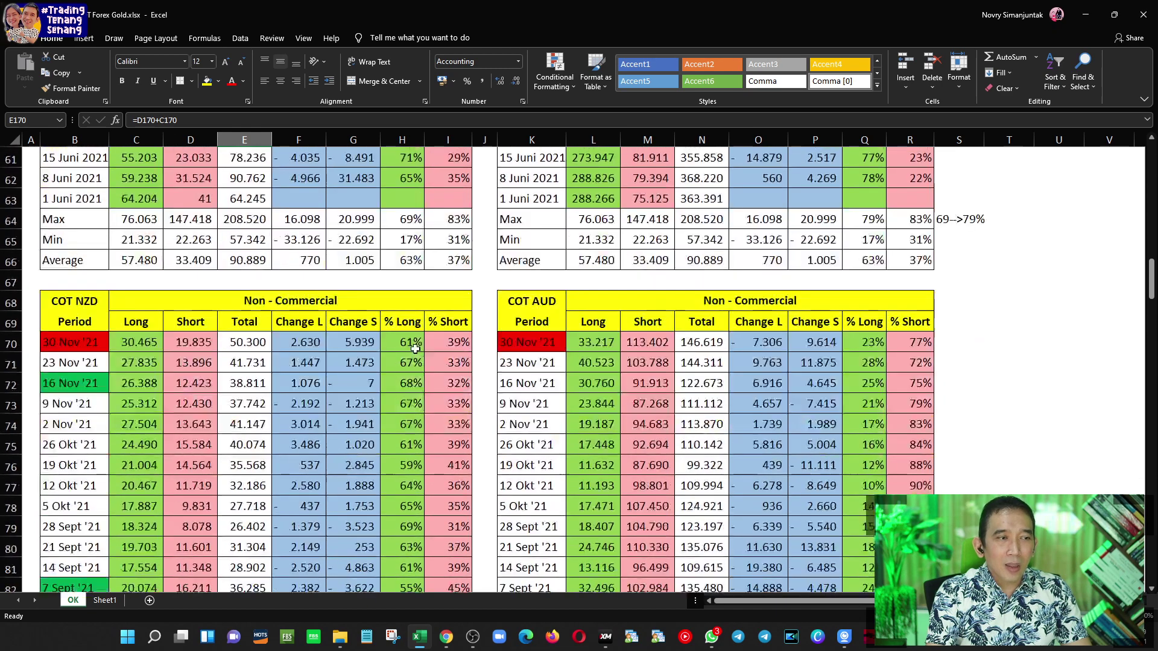
scroll(414, 349, down, 2)
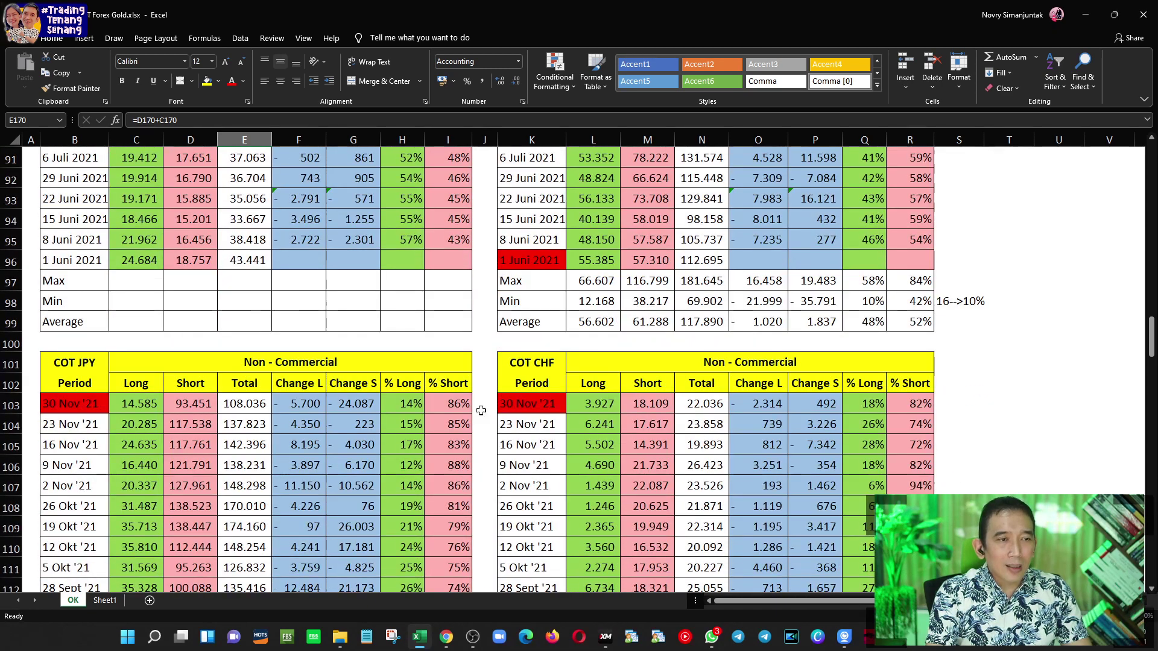
scroll(468, 436, down, 1)
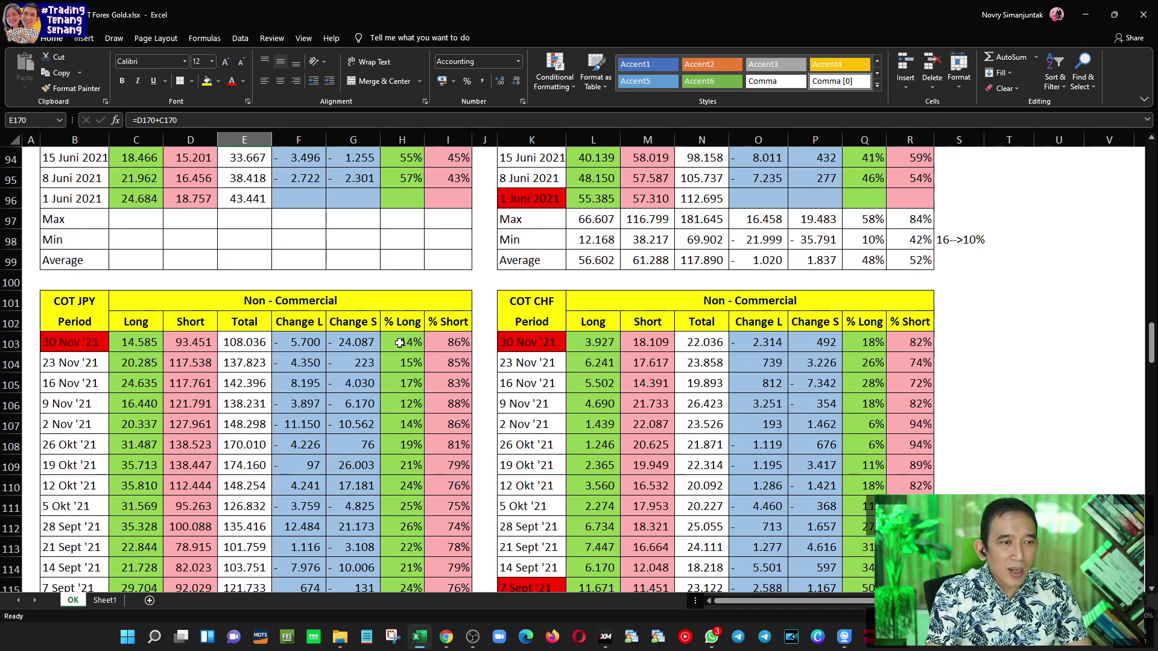
scroll(400, 342, down, 2)
scroll(400, 343, down, 2)
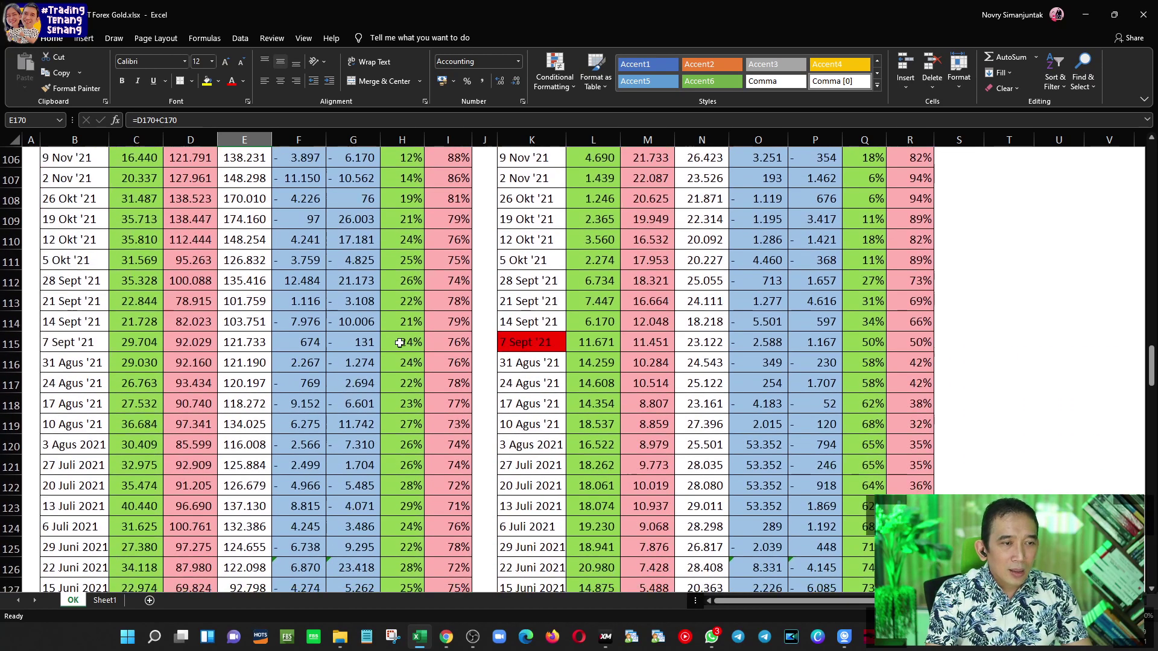
scroll(400, 342, down, 2)
scroll(400, 343, down, 2)
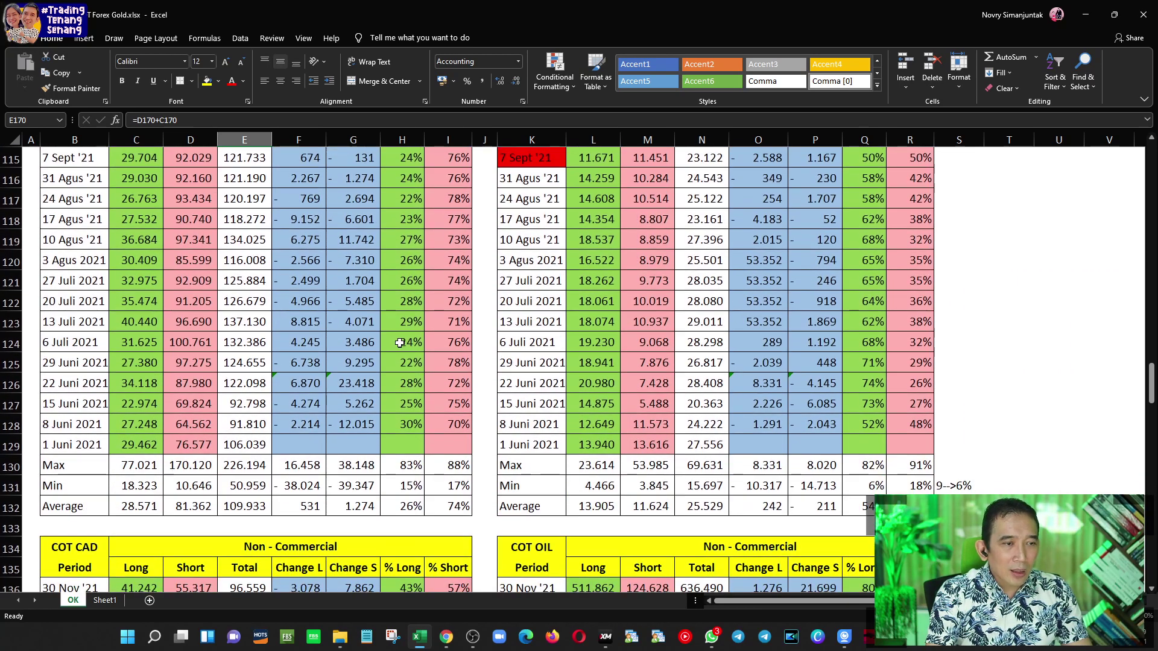
scroll(400, 343, up, 2)
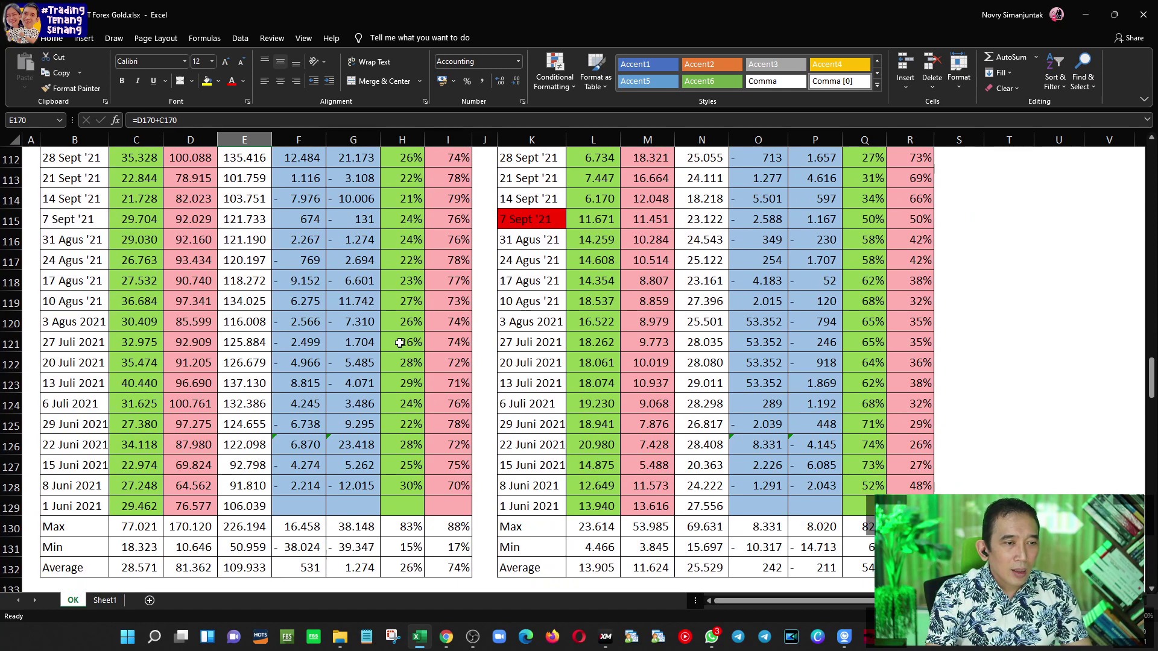
scroll(400, 342, up, 4)
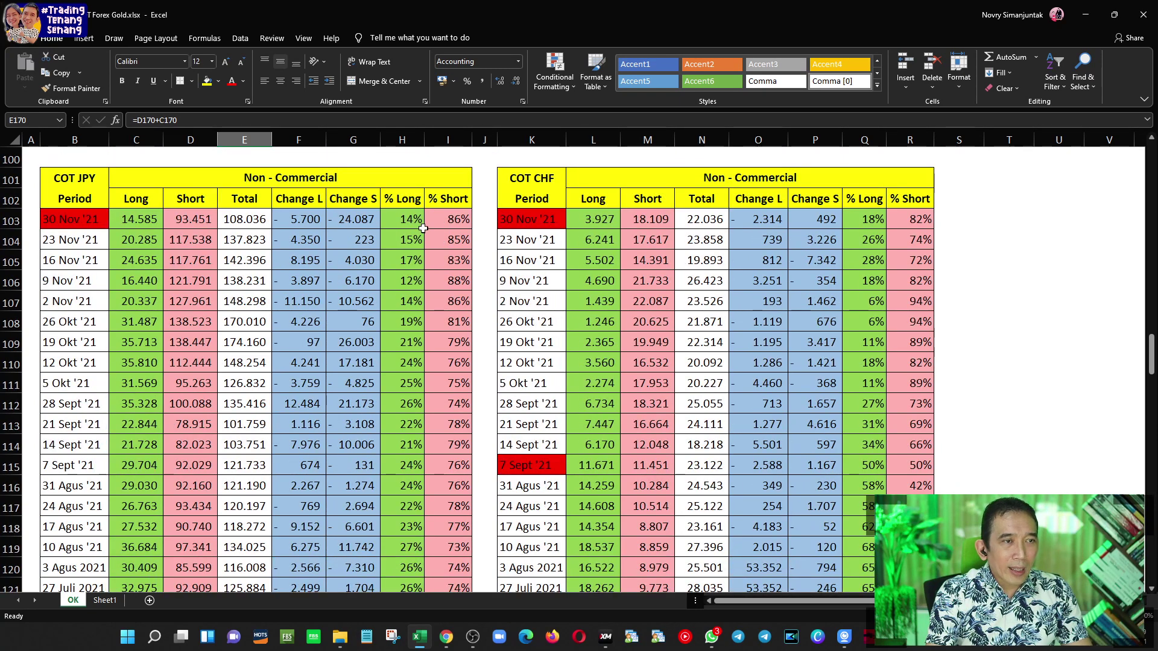
scroll(424, 228, down, 5)
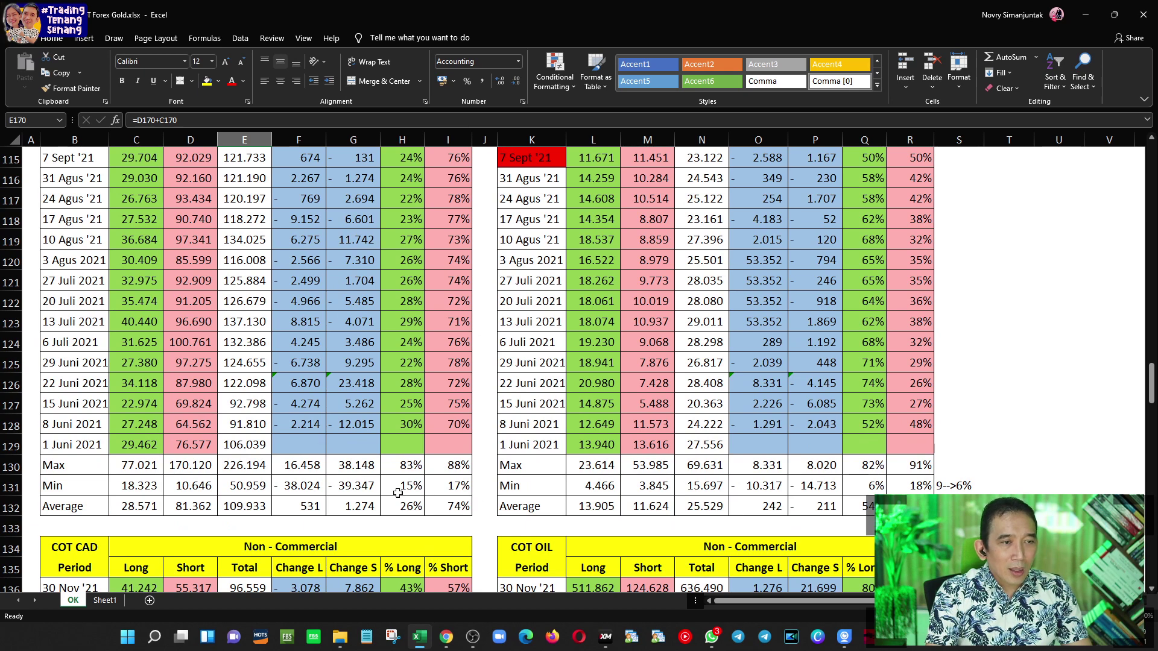
scroll(418, 494, up, 8)
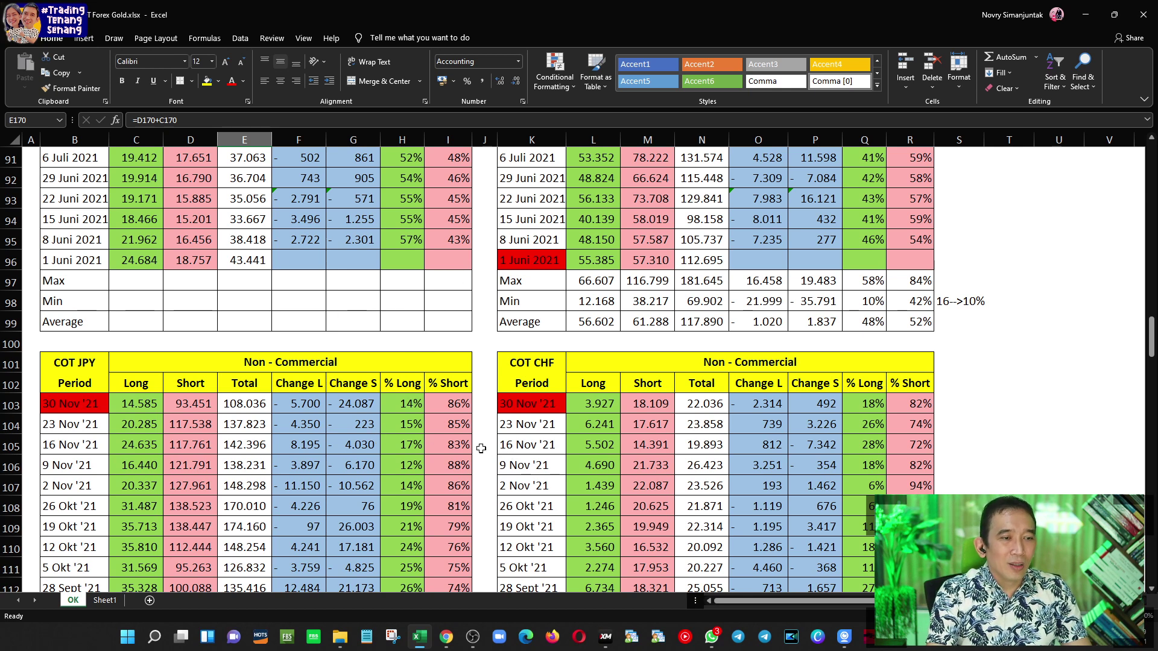
Switch to the GBPJPY chart in TradingView and change its timeframe to monthly.
click(446, 637)
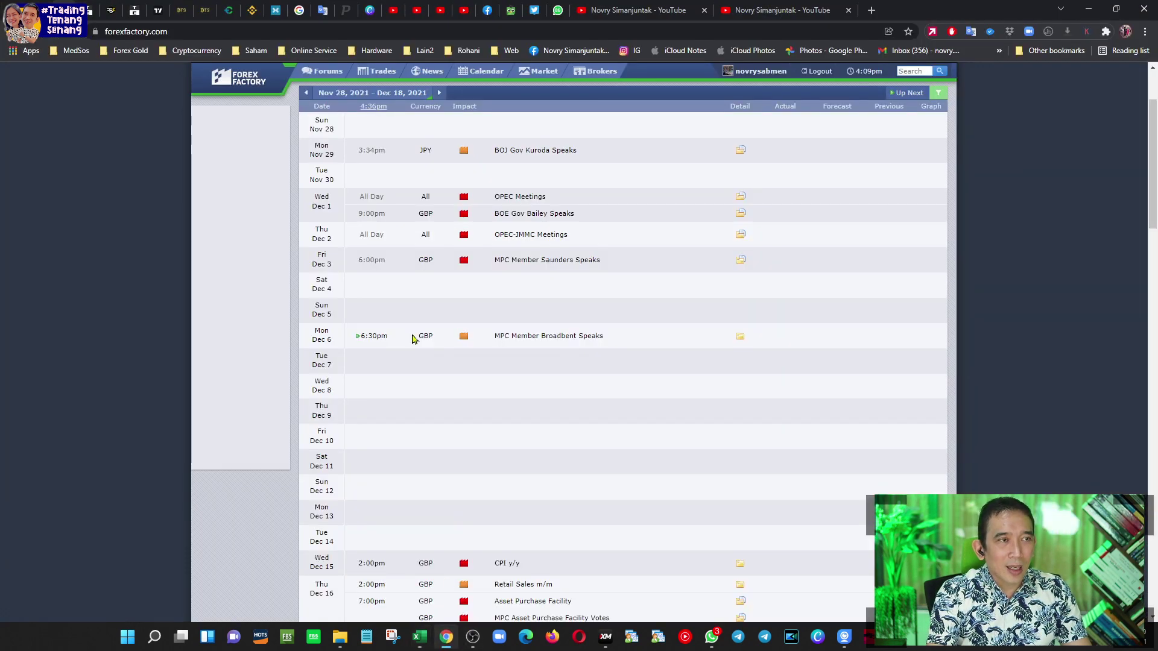
click(158, 14)
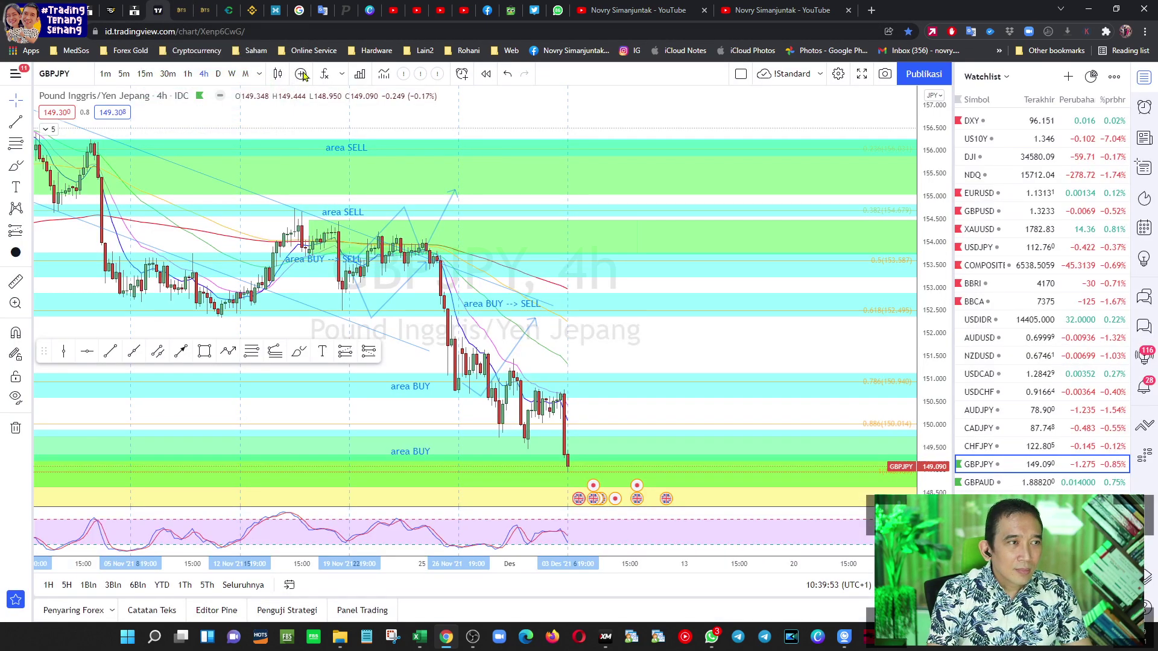
click(246, 73)
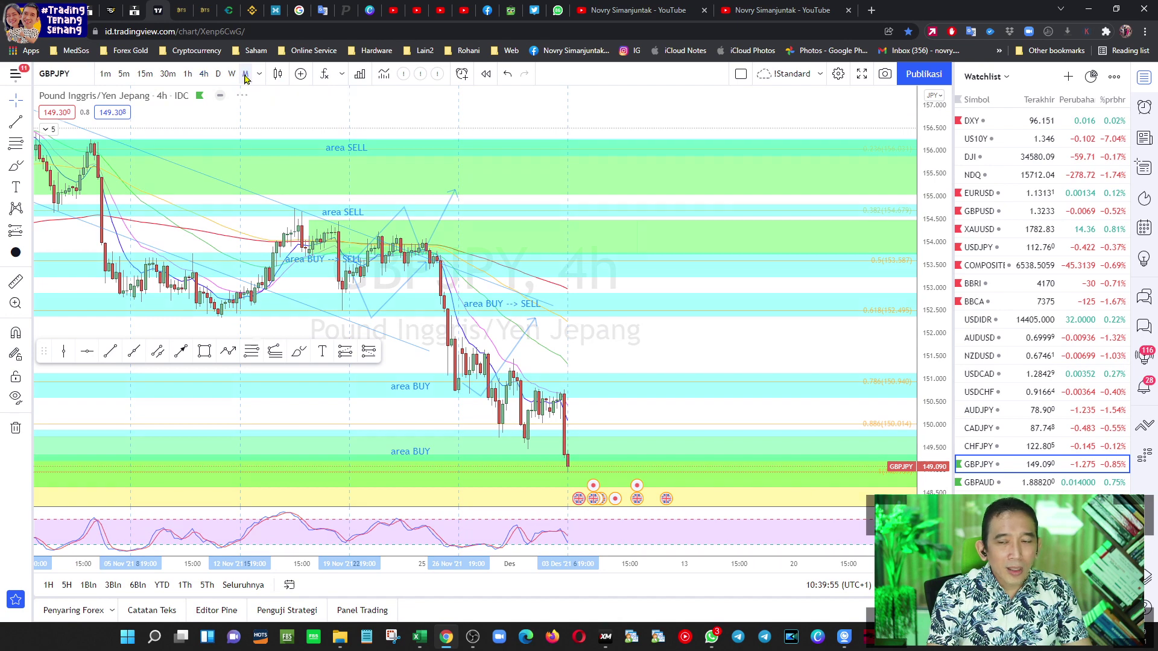